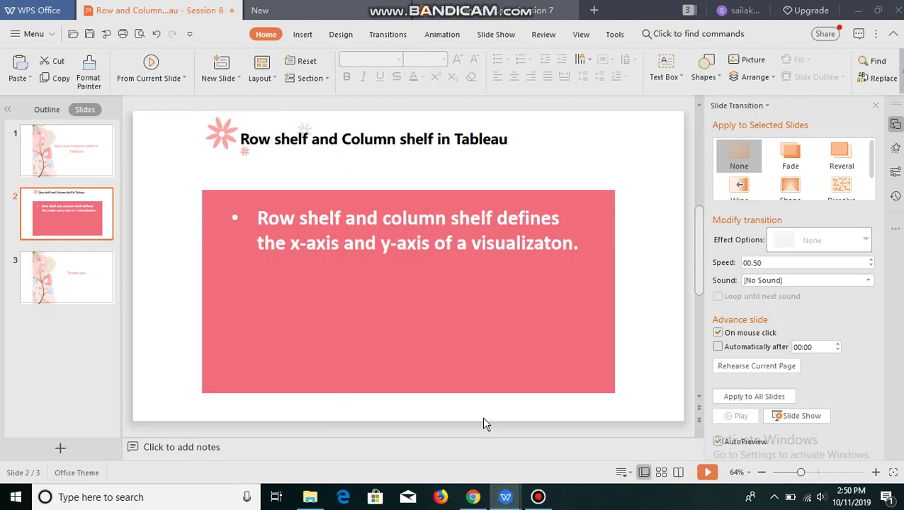
Step: Minimize the open windows, launch Tableau Public and dismiss the update reminder
{"action": "left_click", "coordinate": [857, 11]}
{"action": "left_click", "coordinate": [831, 7]}
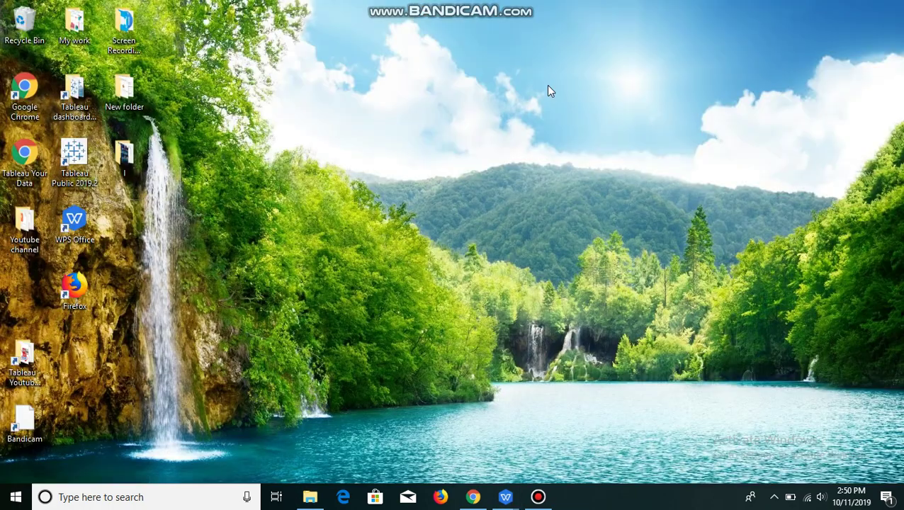
{"action": "double_click", "coordinate": [82, 153]}
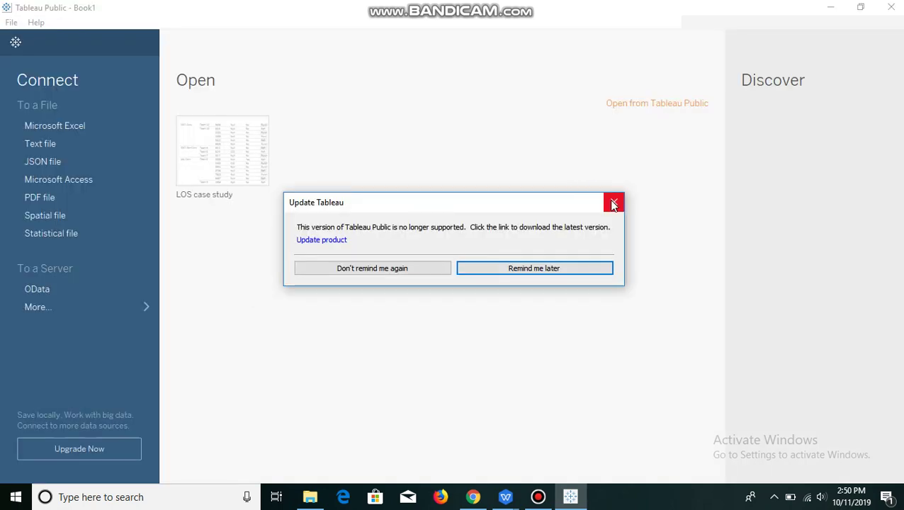
{"action": "left_click", "coordinate": [614, 204]}
Step: Connect to the Microsoft Excel file Sample - Superstore (1) from Downloads
{"action": "left_click", "coordinate": [94, 127]}
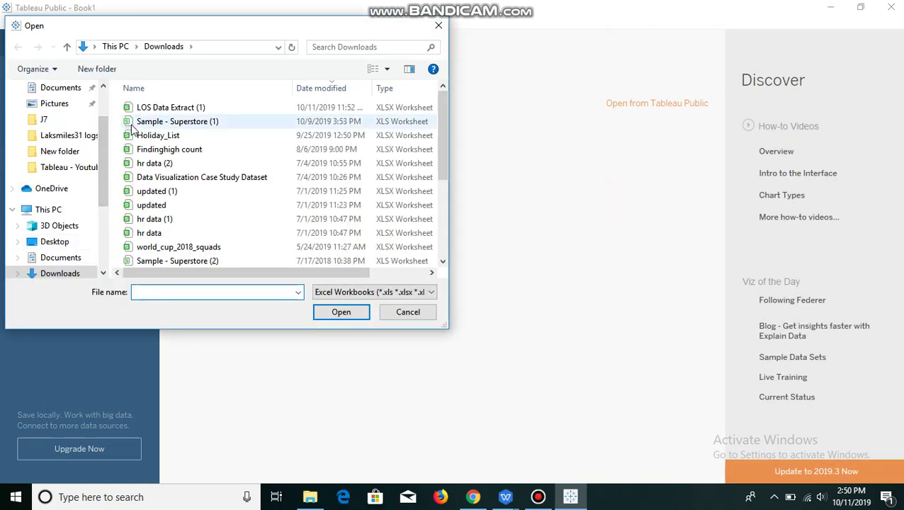
{"action": "left_click", "coordinate": [133, 124]}
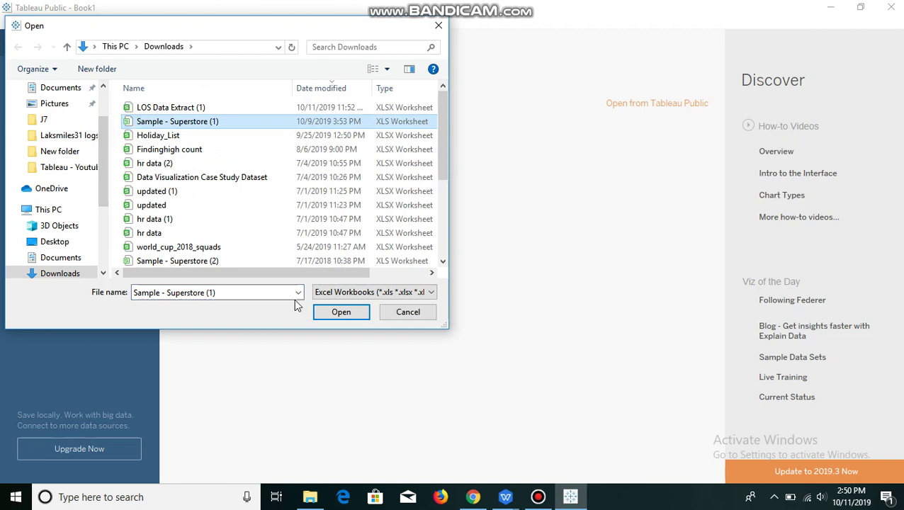
{"action": "left_click", "coordinate": [334, 313]}
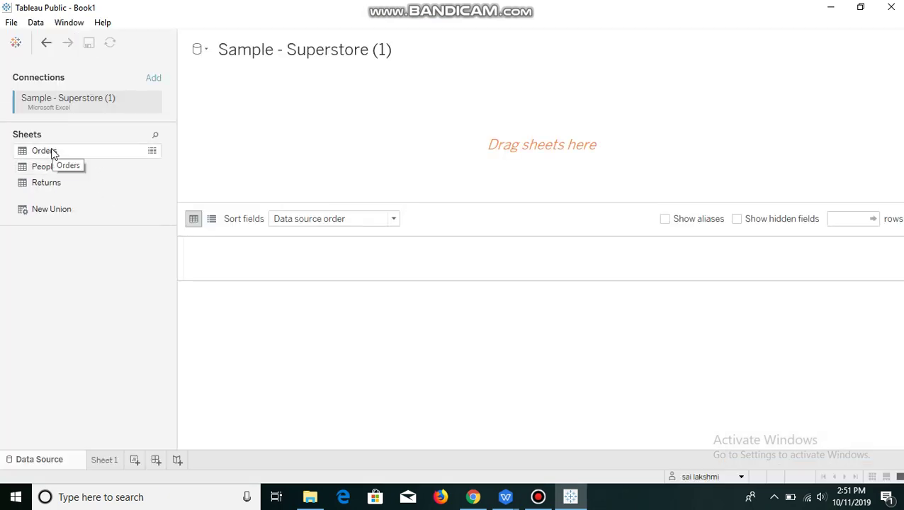
Step: Add the Orders sheet to the data source canvas and go to Sheet 1
{"action": "left_click_drag", "start_coordinate": [53, 153], "coordinate": [255, 138]}
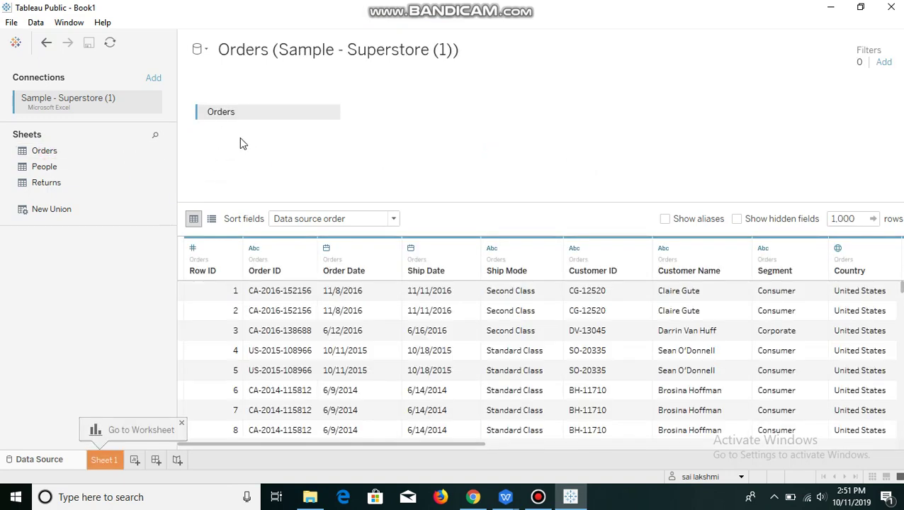
{"action": "left_click", "coordinate": [97, 462]}
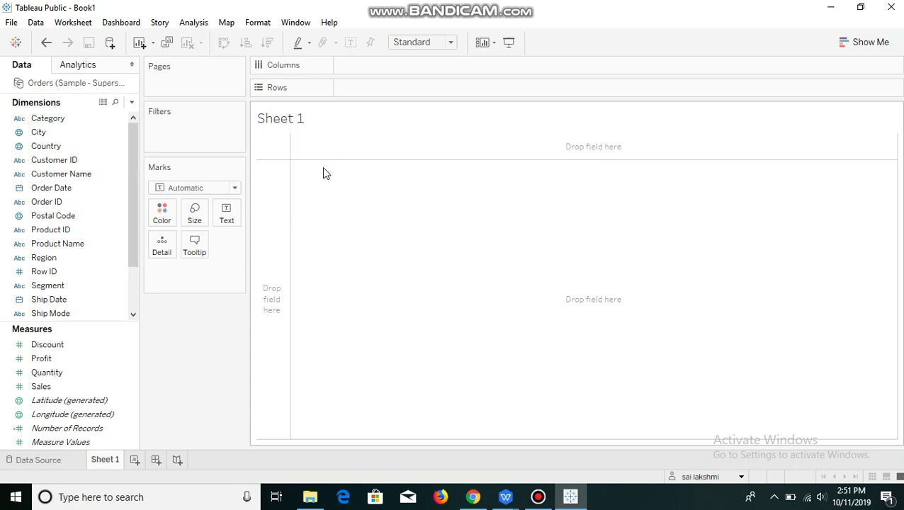
Step: Put Category on the Columns shelf and SUM(Profit) on the Rows shelf
{"action": "left_click", "coordinate": [74, 120]}
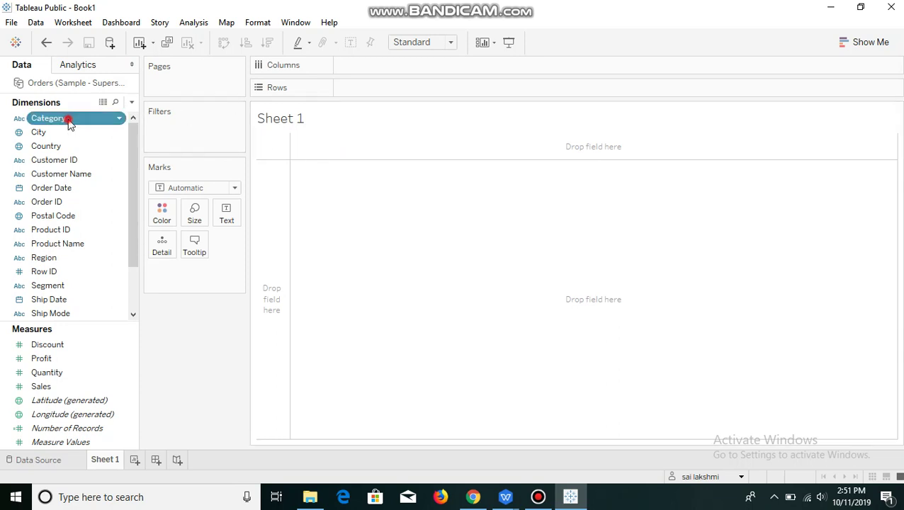
{"action": "left_click", "coordinate": [65, 273], "text": "ctrl"}
{"action": "left_click_drag", "start_coordinate": [55, 124], "coordinate": [369, 71]}
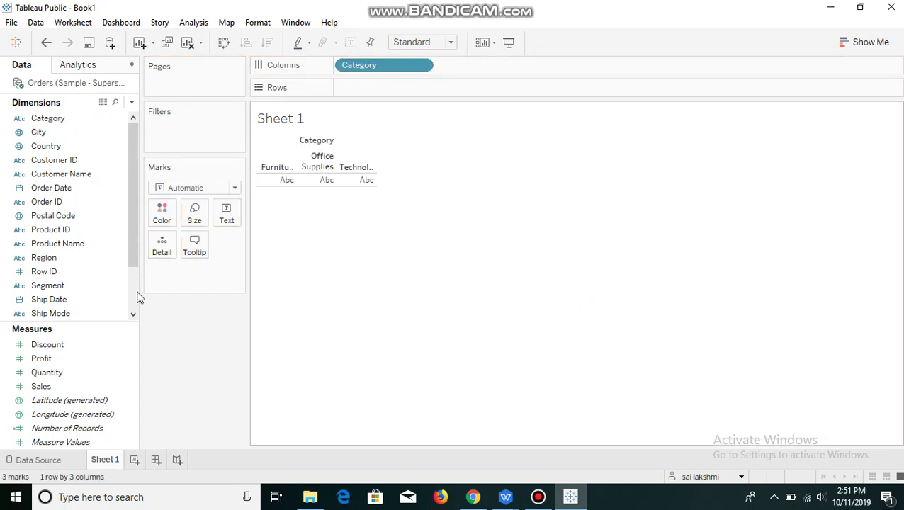
{"action": "left_click", "coordinate": [71, 360]}
{"action": "left_click", "coordinate": [68, 345]}
{"action": "left_click", "coordinate": [62, 360]}
{"action": "left_click_drag", "start_coordinate": [60, 357], "coordinate": [366, 85]}
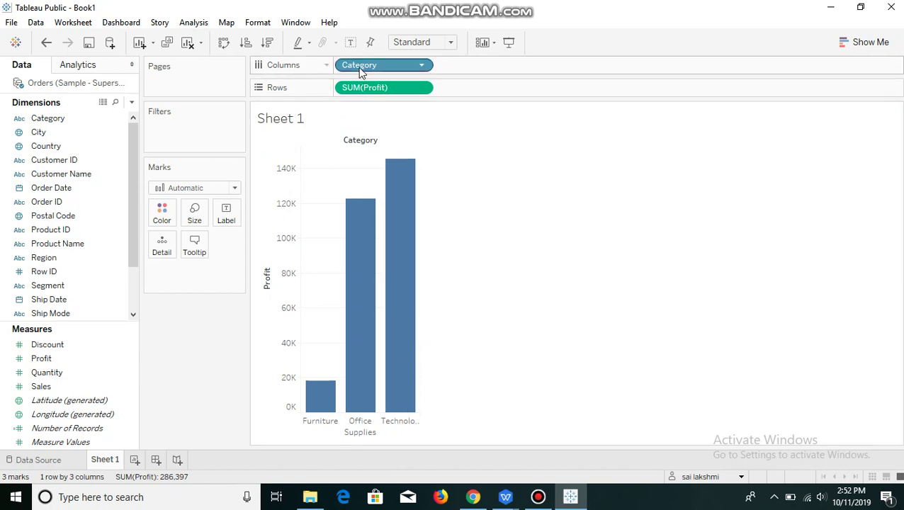
{"action": "left_click_drag", "start_coordinate": [361, 73], "coordinate": [333, 152]}
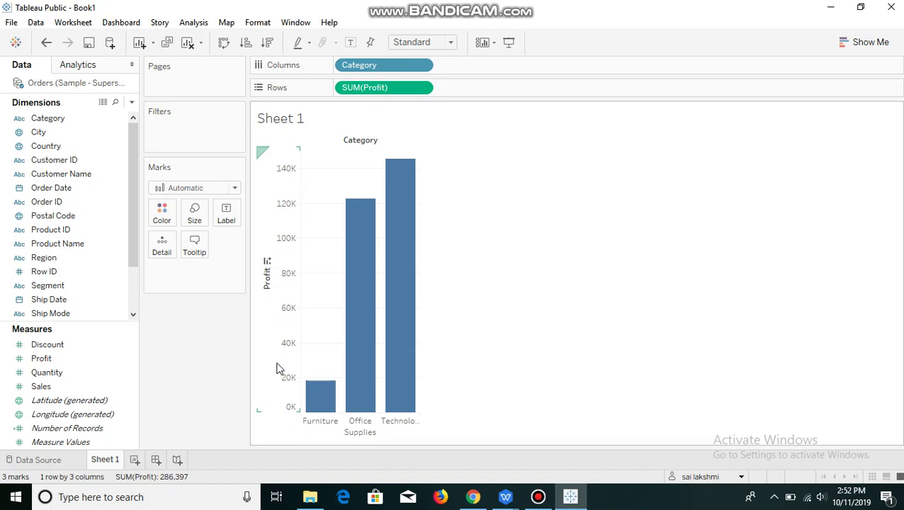
Step: Read the Category bar tooltips, e.g. Office Supplies at 122,491, then select and clear the Profit axis
{"action": "mouse_move", "coordinate": [324, 409]}
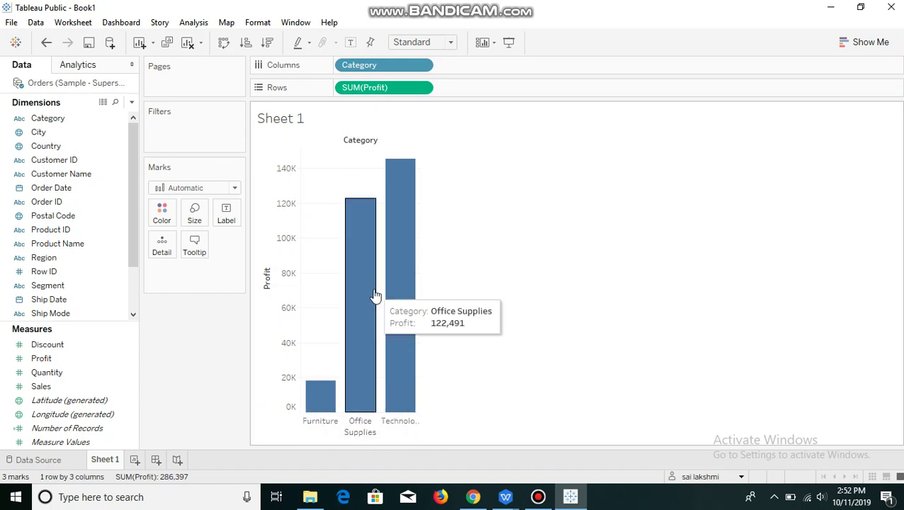
{"action": "mouse_move", "coordinate": [354, 204]}
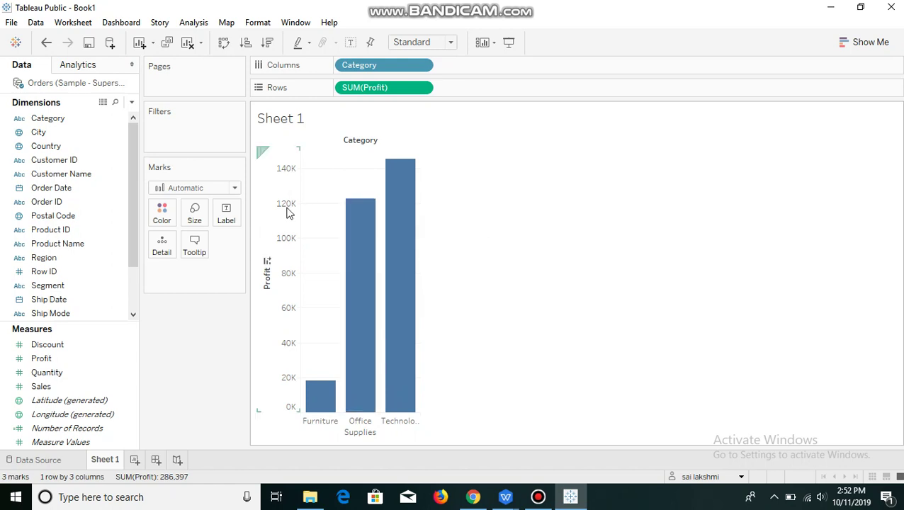
{"action": "mouse_move", "coordinate": [393, 260]}
{"action": "mouse_move", "coordinate": [394, 176]}
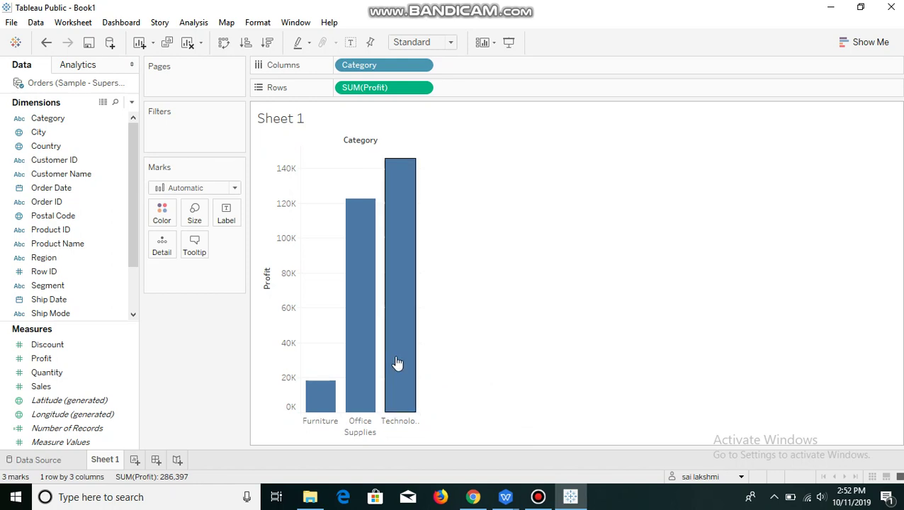
{"action": "left_click", "coordinate": [275, 153]}
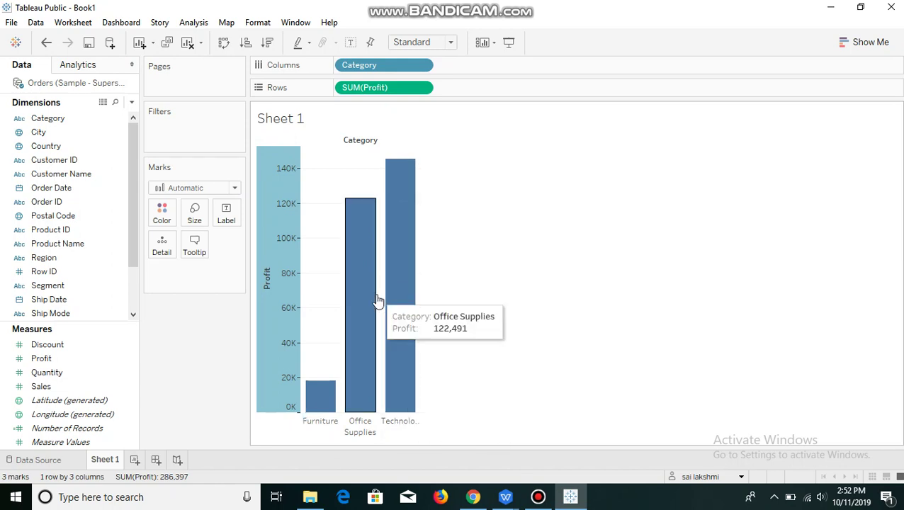
{"action": "left_click", "coordinate": [580, 298]}
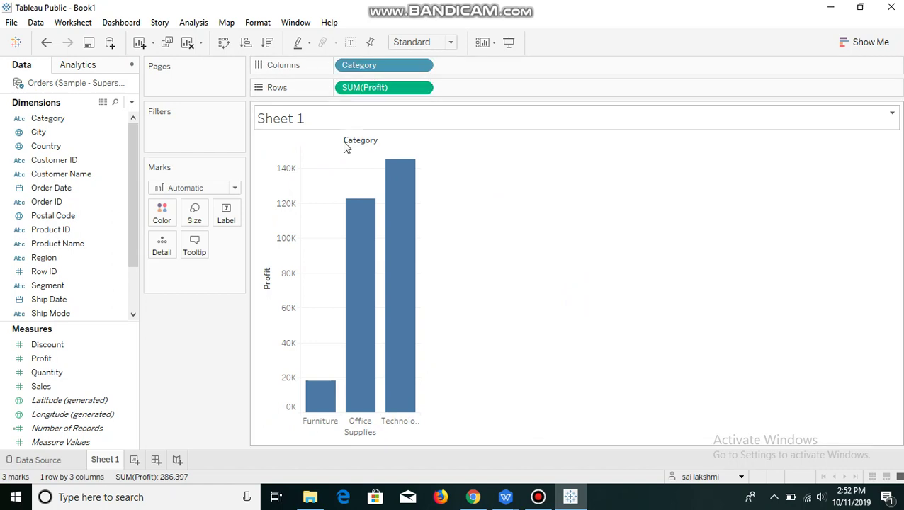
Step: On Sheet 2, place SUM(Profit) on Columns and Category on Rows for horizontal bars
{"action": "left_click", "coordinate": [135, 460]}
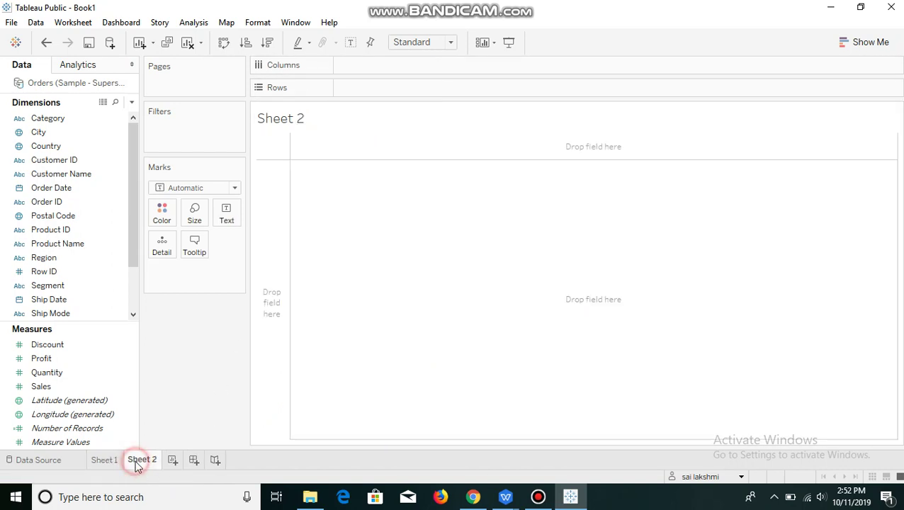
{"action": "left_click", "coordinate": [112, 460]}
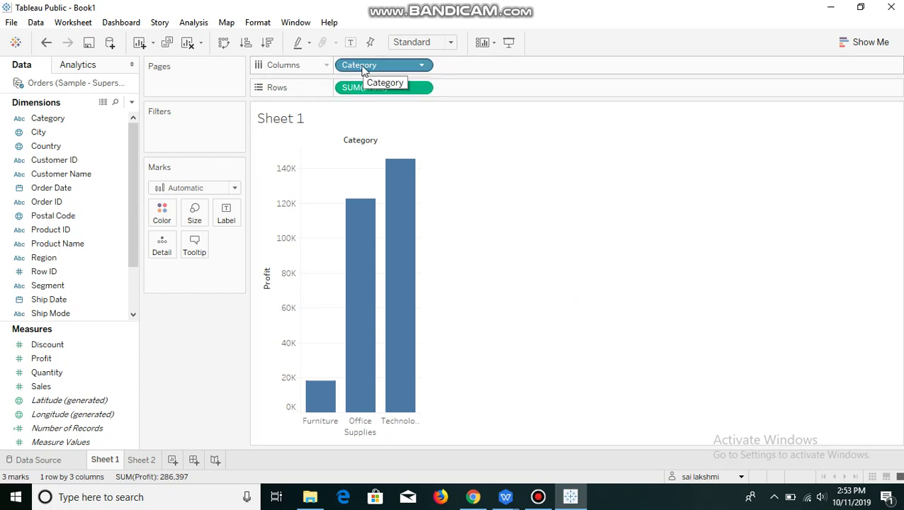
{"action": "left_click", "coordinate": [146, 460]}
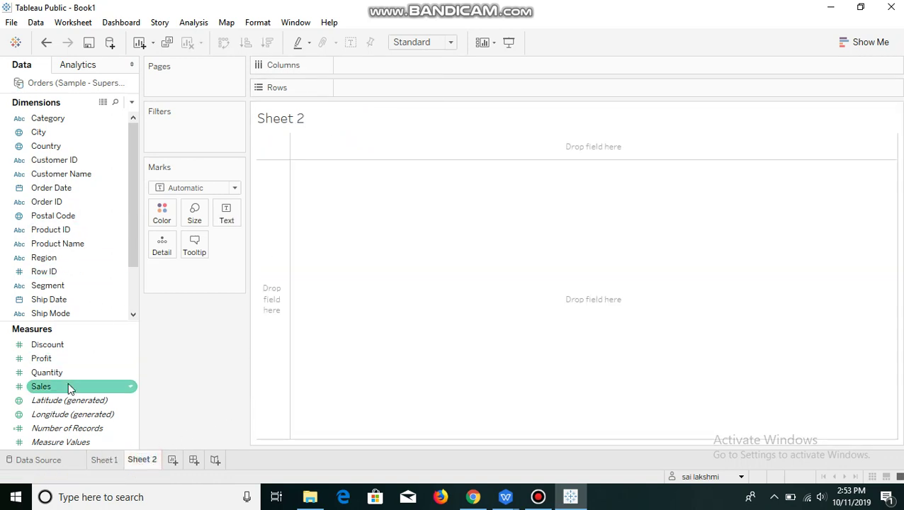
{"action": "left_click_drag", "start_coordinate": [61, 367], "coordinate": [379, 74]}
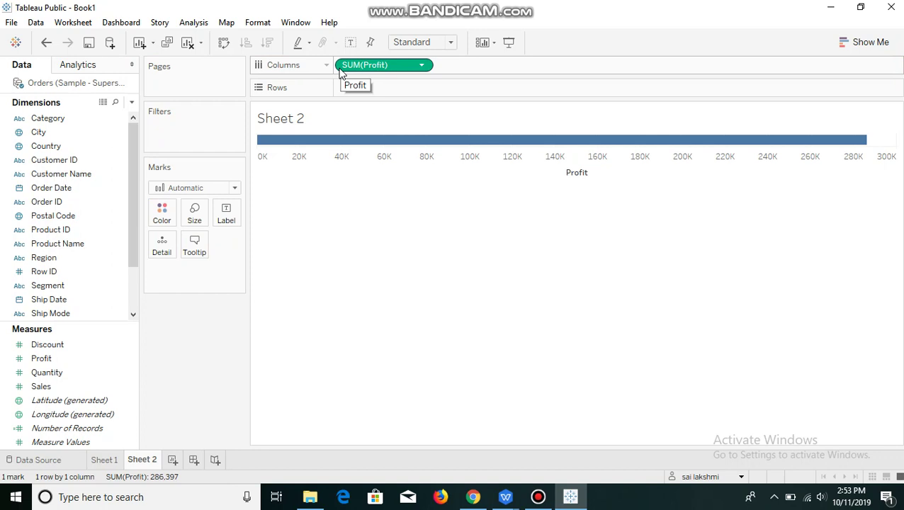
{"action": "mouse_move", "coordinate": [270, 142]}
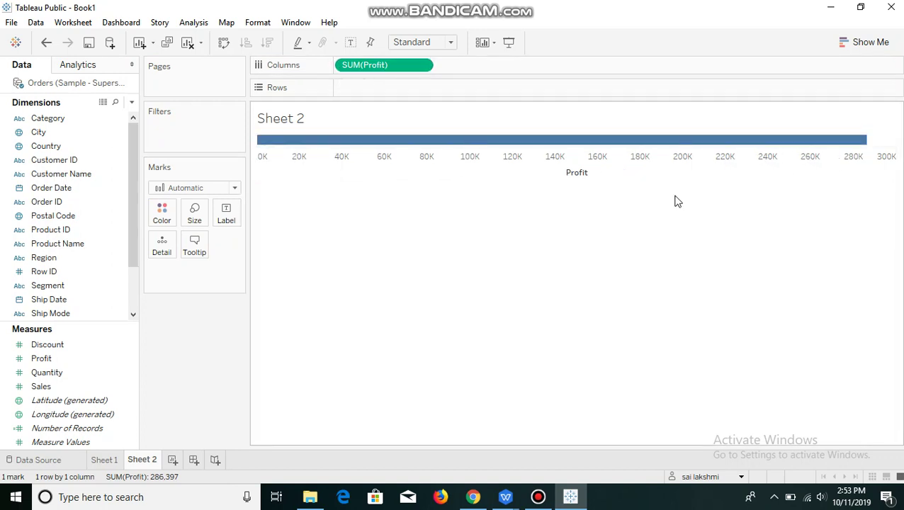
{"action": "left_click_drag", "start_coordinate": [46, 119], "coordinate": [354, 89]}
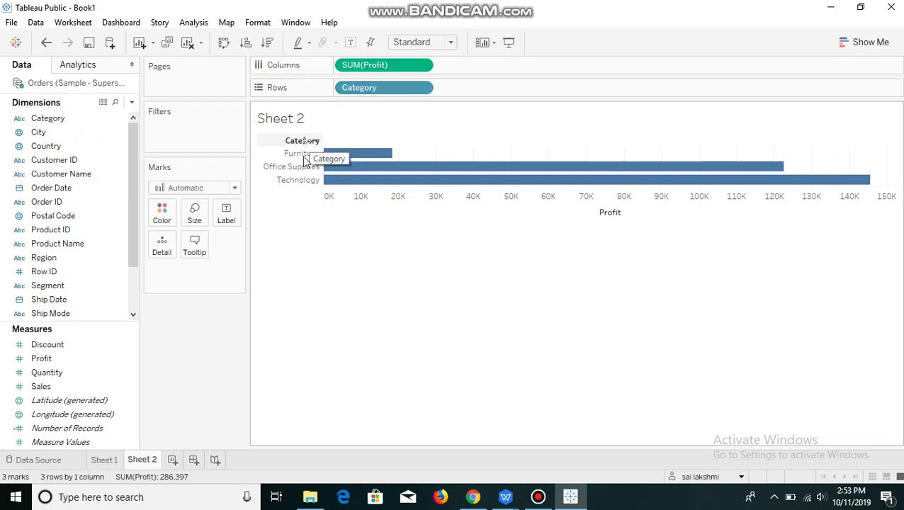
Step: Create Sheet 3 with Category and Sub-Category nested on Rows, listing 17 sub-categories
{"action": "left_click", "coordinate": [173, 460]}
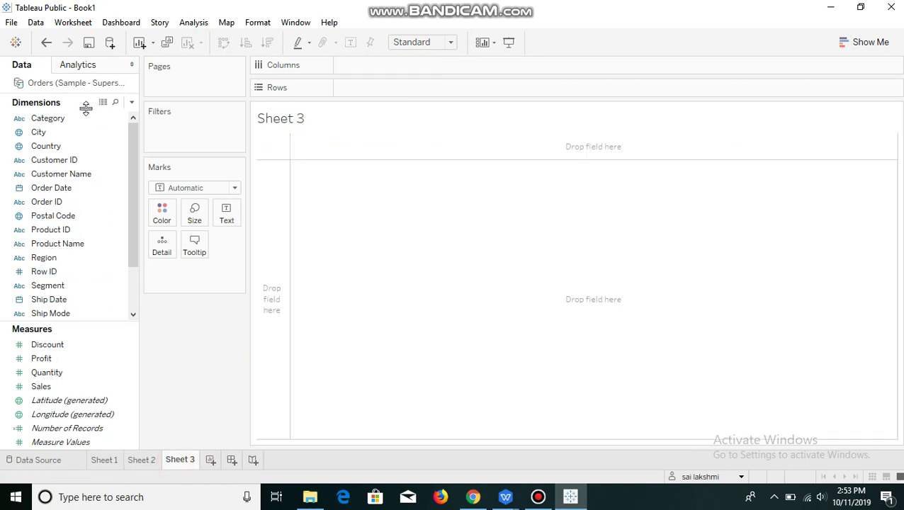
{"action": "left_click_drag", "start_coordinate": [87, 118], "coordinate": [385, 86]}
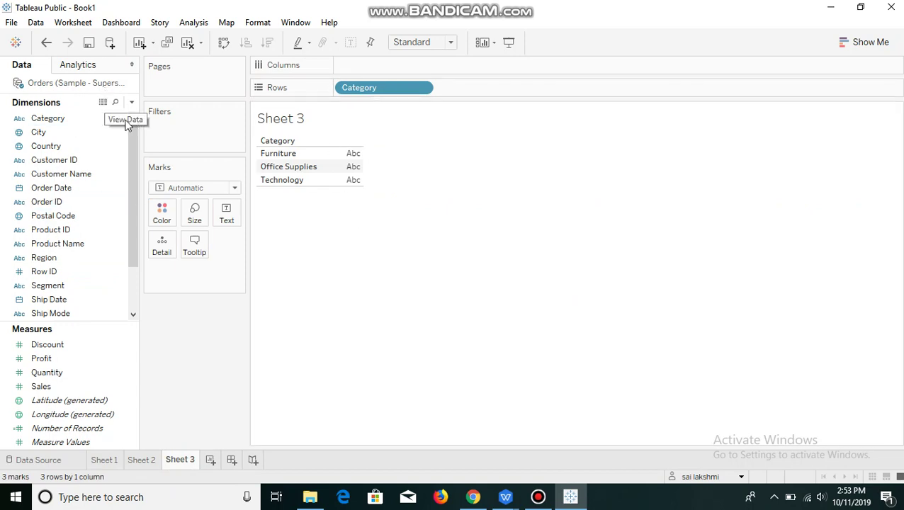
{"action": "left_click", "coordinate": [134, 210]}
{"action": "left_click_drag", "start_coordinate": [134, 210], "coordinate": [135, 246]}
{"action": "left_click_drag", "start_coordinate": [71, 285], "coordinate": [500, 88]}
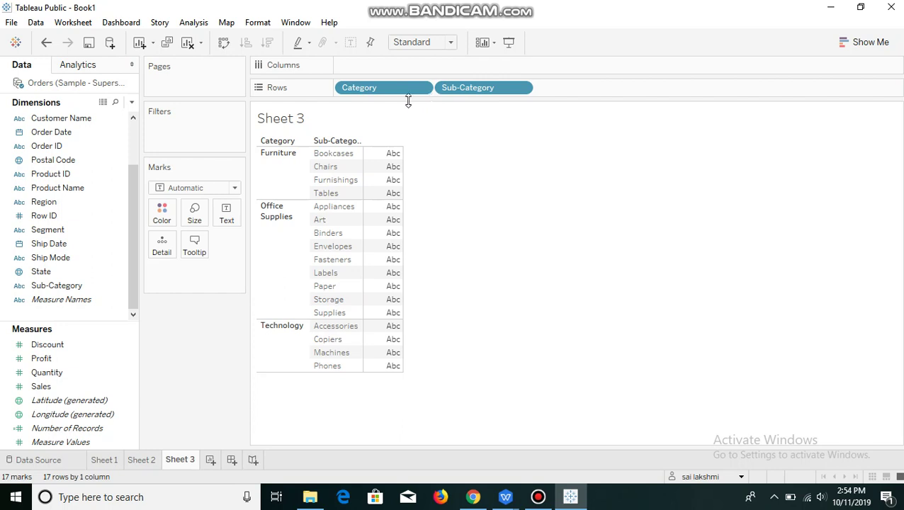
Step: Create Sheet 4 with Category and then Sub-Category on the Columns shelf
{"action": "left_click", "coordinate": [210, 461]}
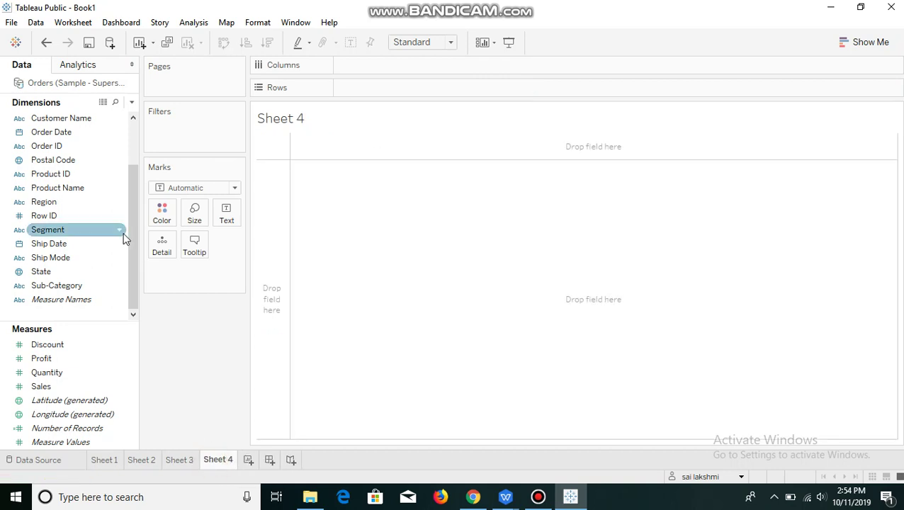
{"action": "left_click", "coordinate": [132, 172]}
{"action": "left_click_drag", "start_coordinate": [132, 175], "coordinate": [364, 71]}
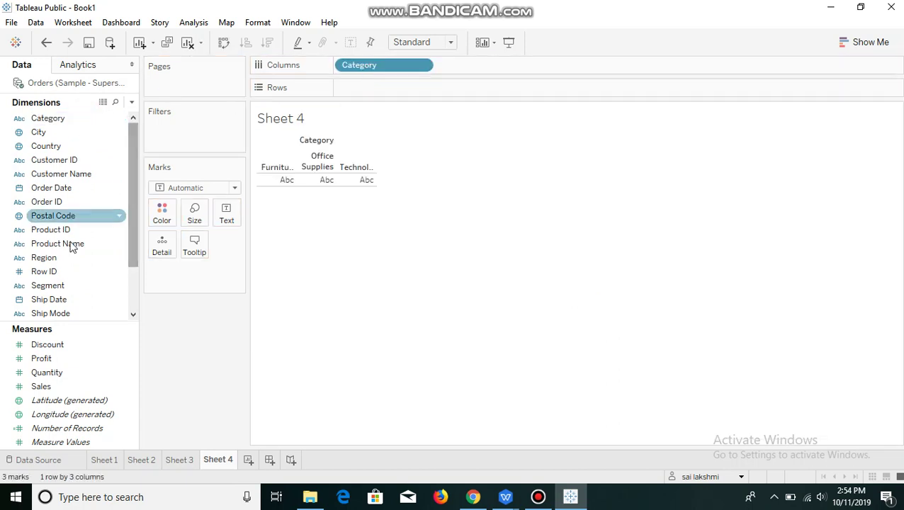
{"action": "left_click_drag", "start_coordinate": [134, 177], "coordinate": [62, 245]}
{"action": "left_click_drag", "start_coordinate": [57, 285], "coordinate": [480, 68]}
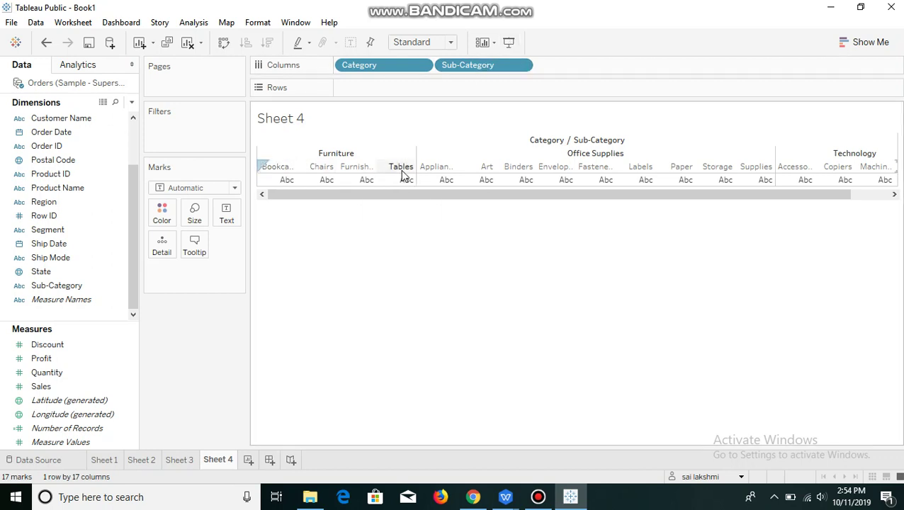
Step: Compare against Sheet 3's row layout, then highlight Furniture and Chairs on Sheet 4 and clear the selection
{"action": "left_click", "coordinate": [179, 460]}
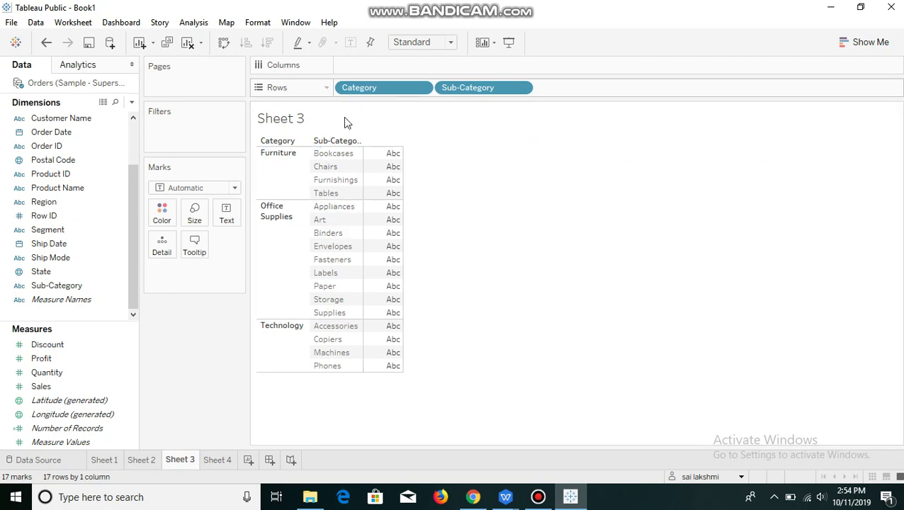
{"action": "left_click", "coordinate": [216, 460]}
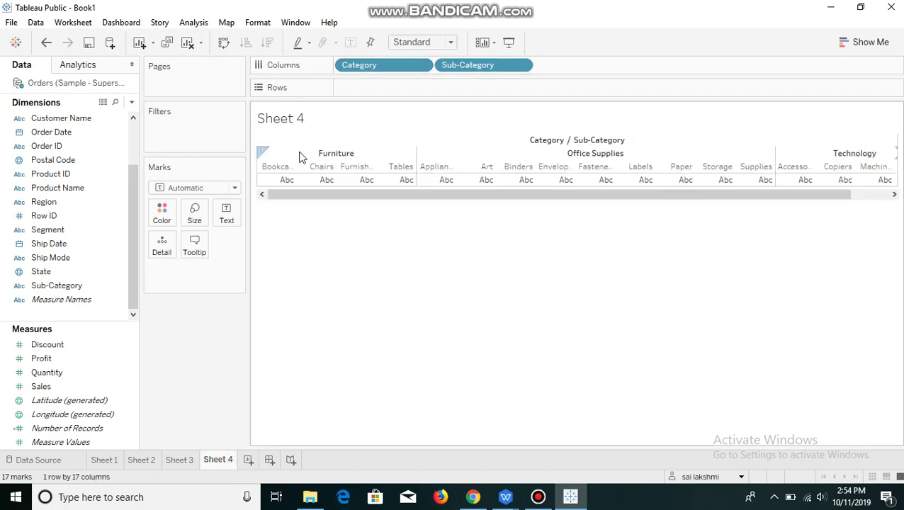
{"action": "left_click", "coordinate": [349, 154]}
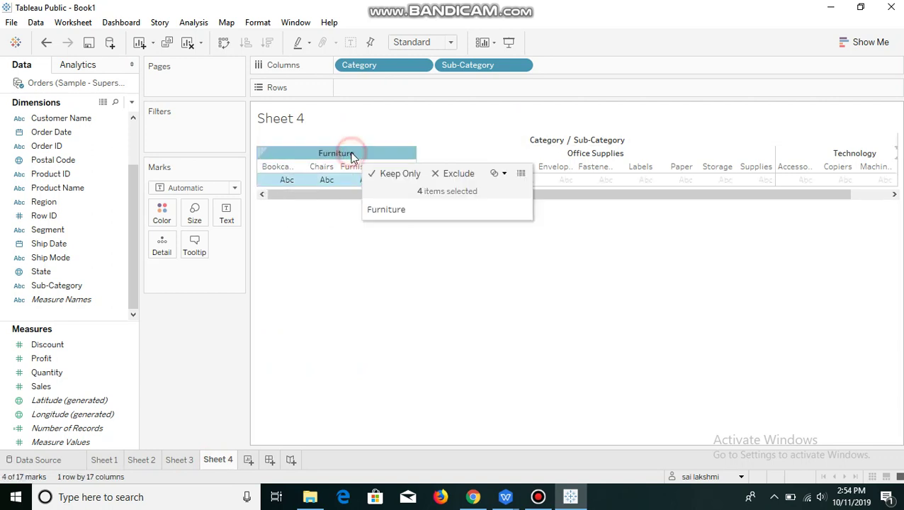
{"action": "left_click", "coordinate": [316, 169]}
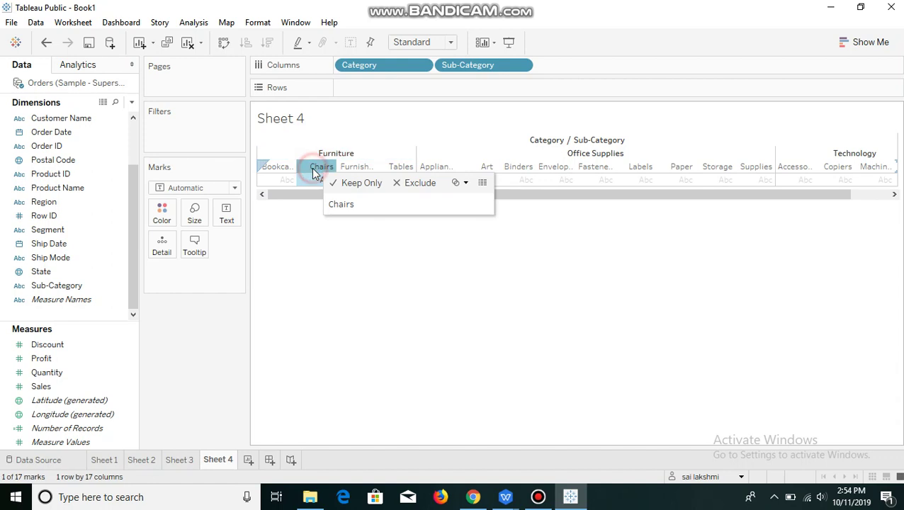
{"action": "left_click", "coordinate": [304, 300]}
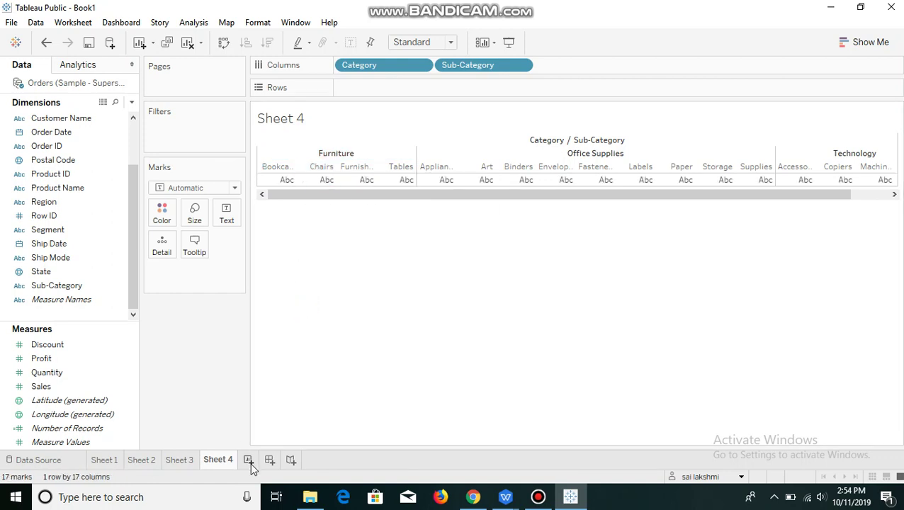